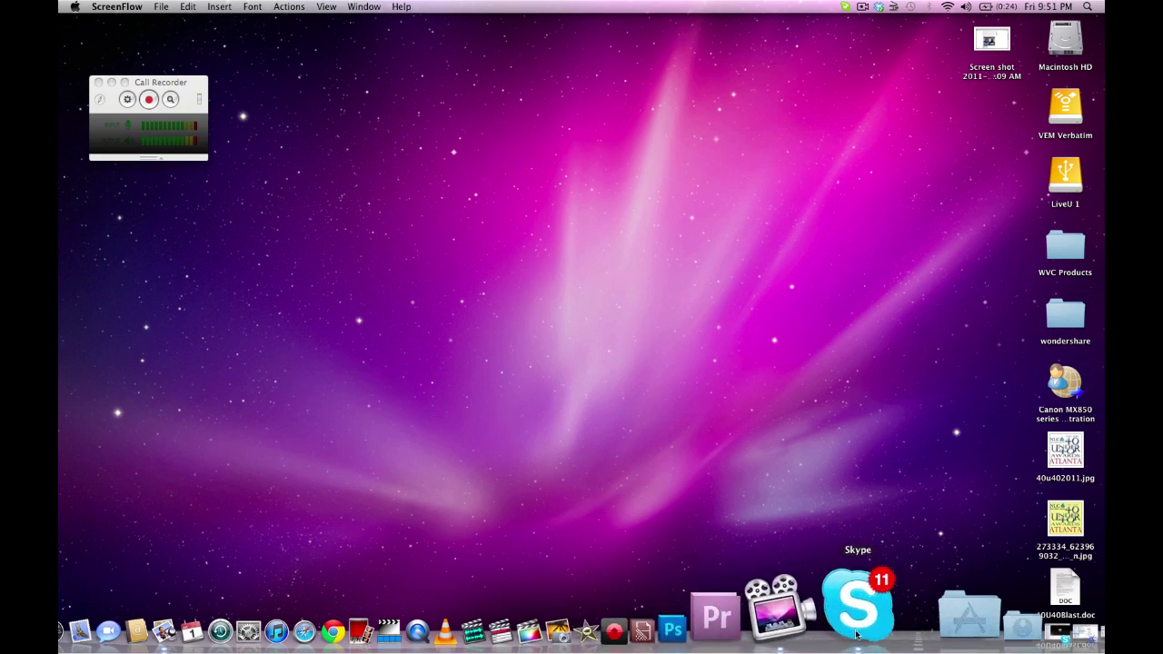
# Check on the Skype video call, hide it, and launch Google Chrome
pyautogui.click(857, 626)
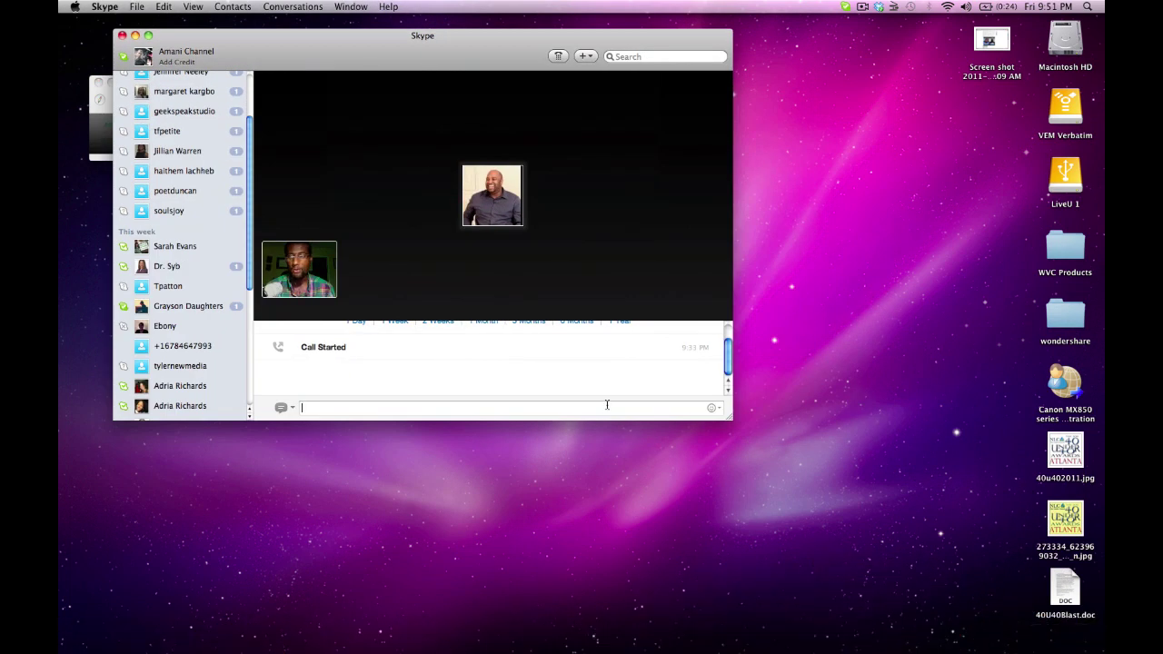
pyautogui.moveTo(492, 200)
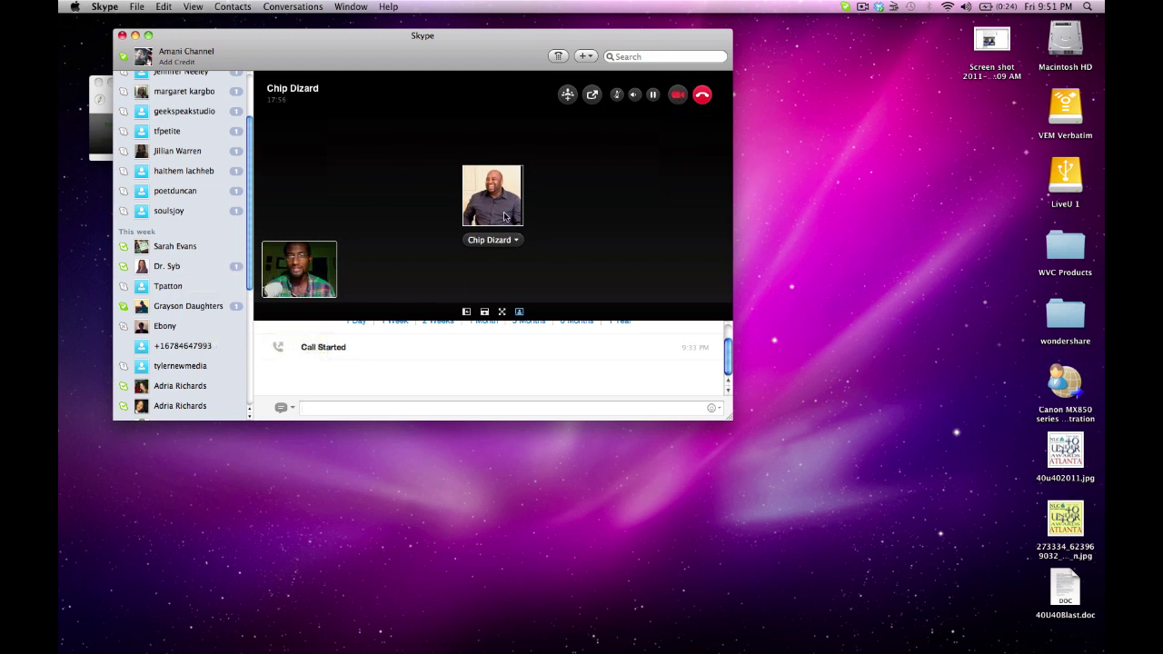
pyautogui.click(136, 36)
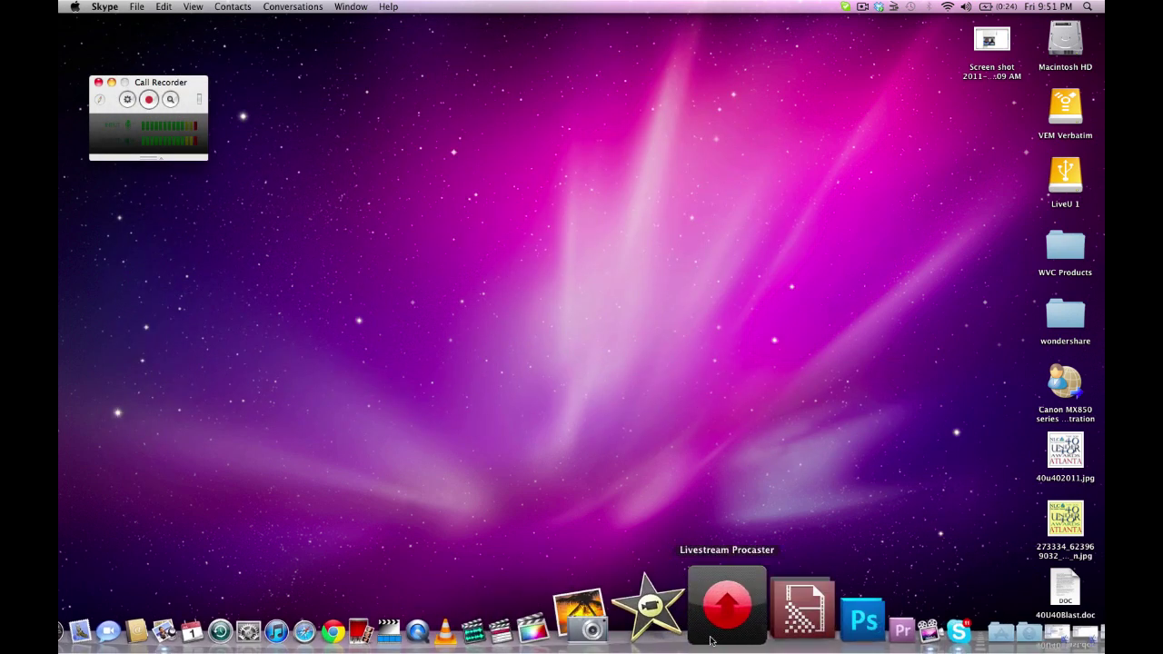
pyautogui.moveTo(434, 627)
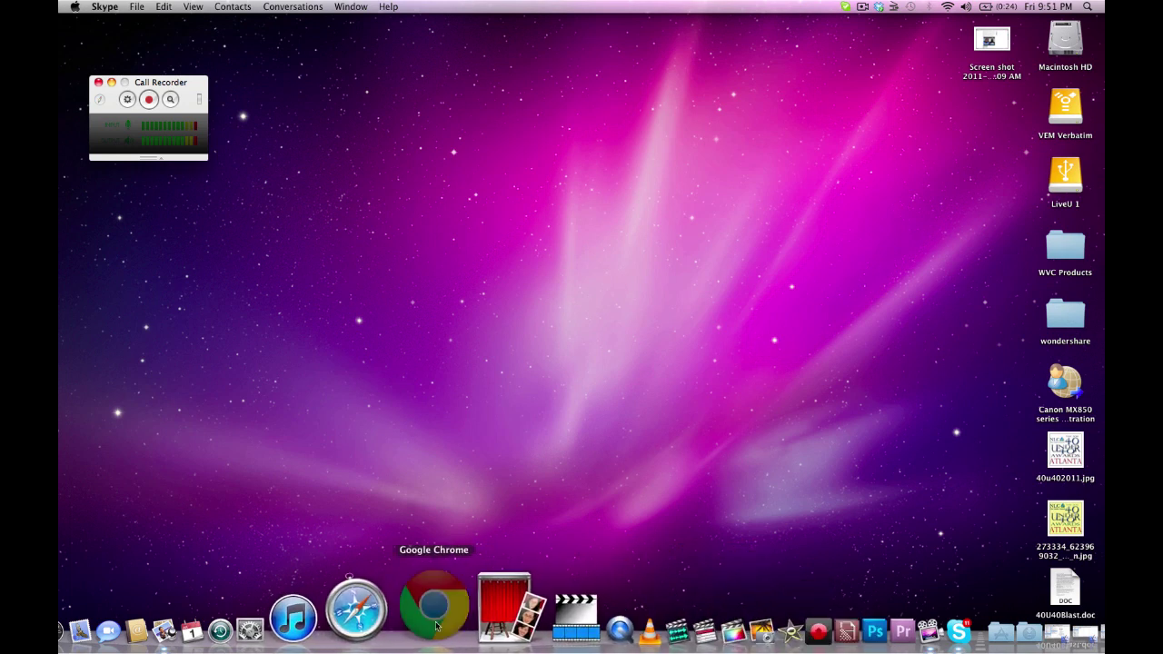
pyautogui.click(436, 625)
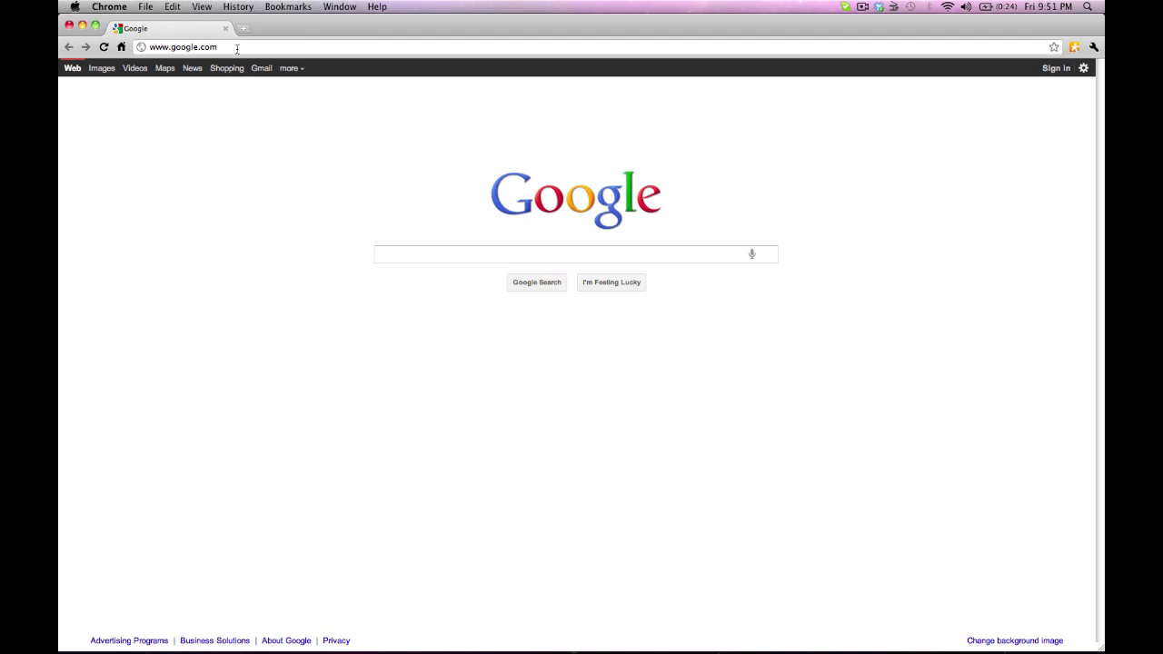
# Replace google.com in the address bar with join.me and load the site
pyautogui.moveTo(237, 48); pyautogui.dragTo(191, 48)
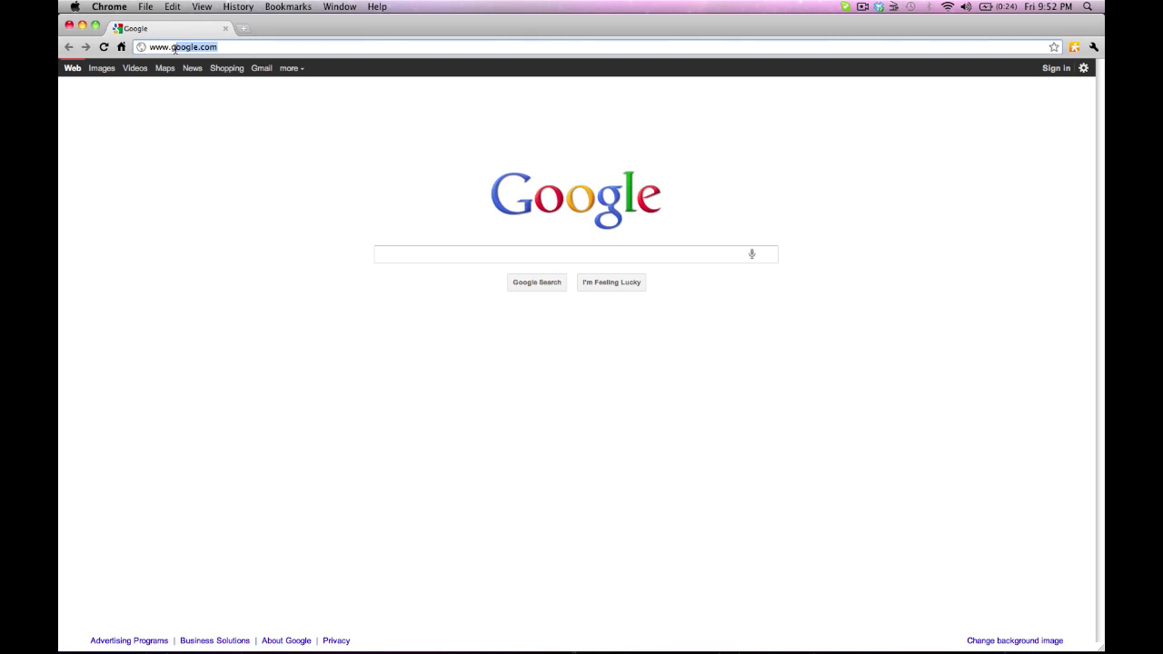
pyautogui.press('BackSpace')
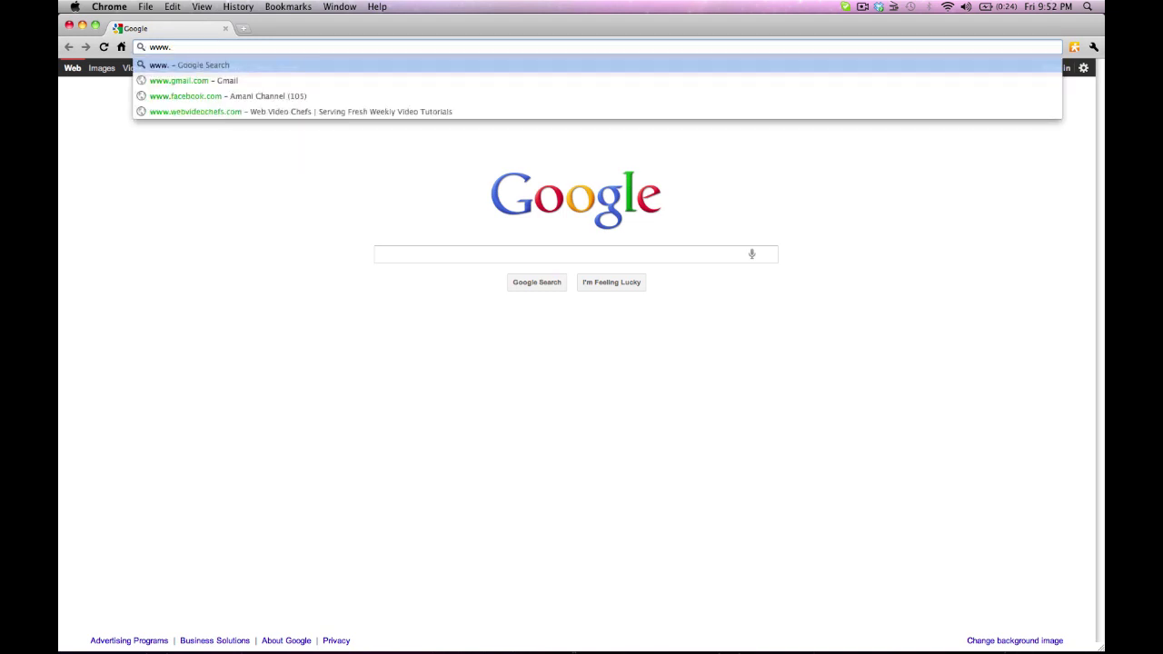
pyautogui.write('join.me')
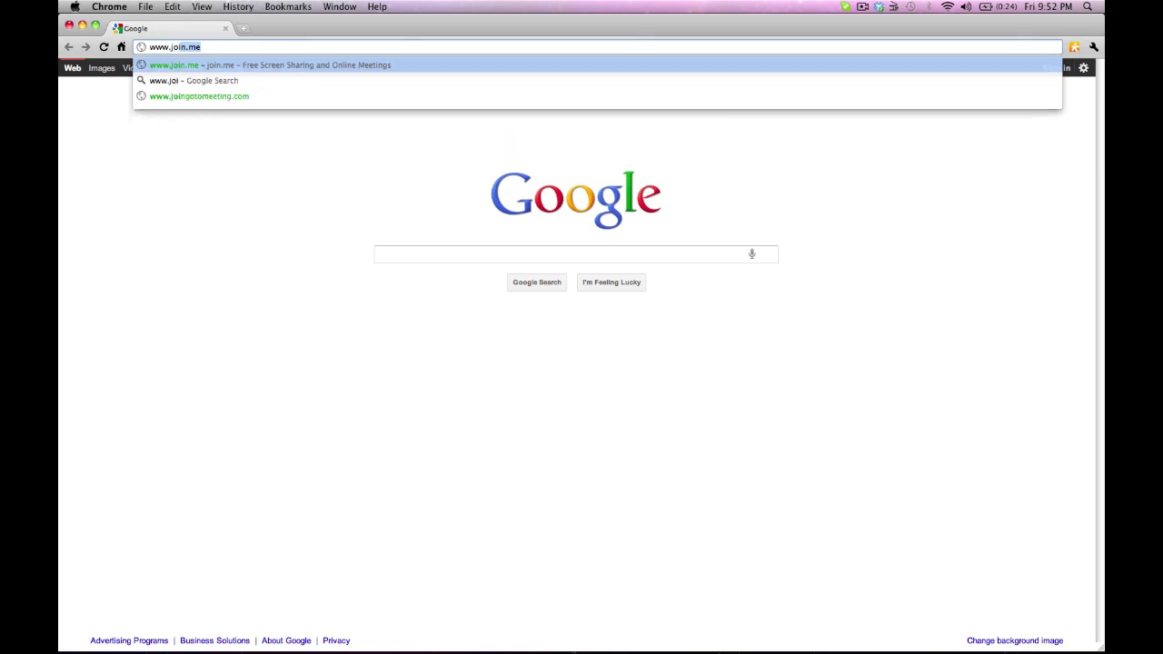
pyautogui.click(205, 48)
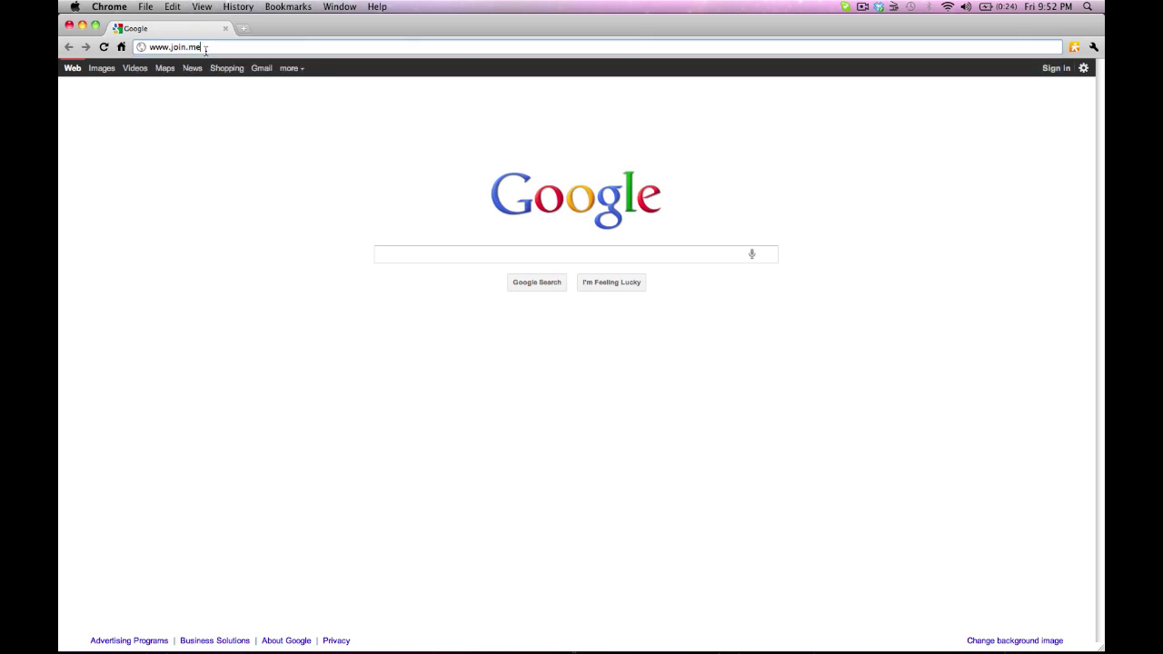
pyautogui.write('/')
pyautogui.press('Return')
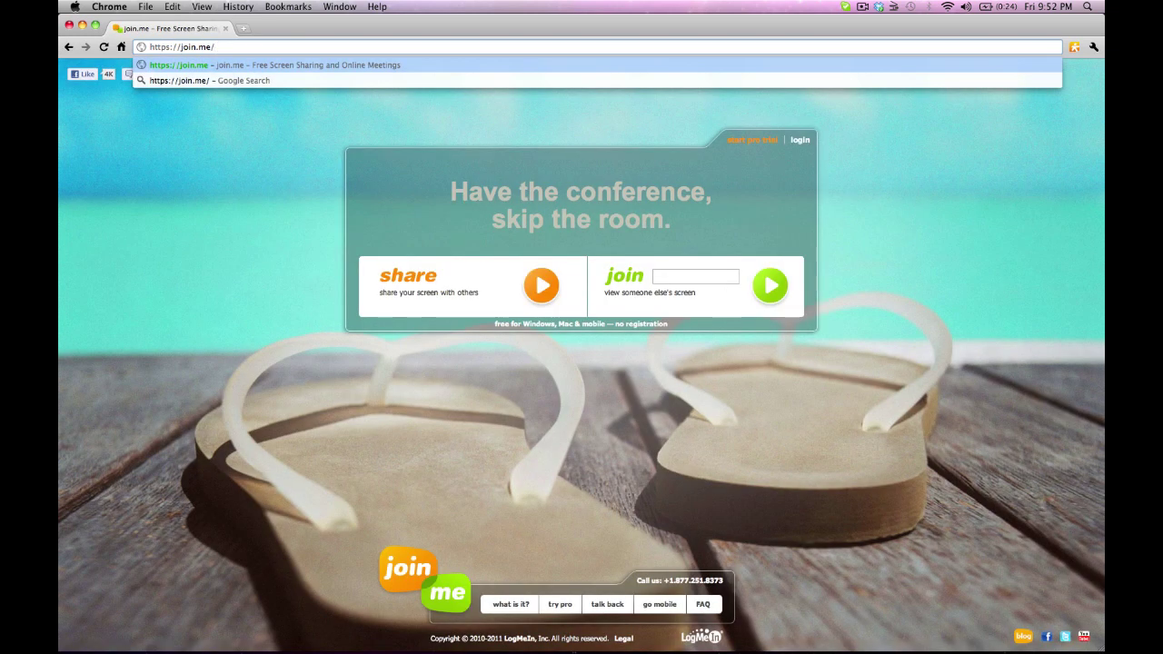
pyautogui.write('74')
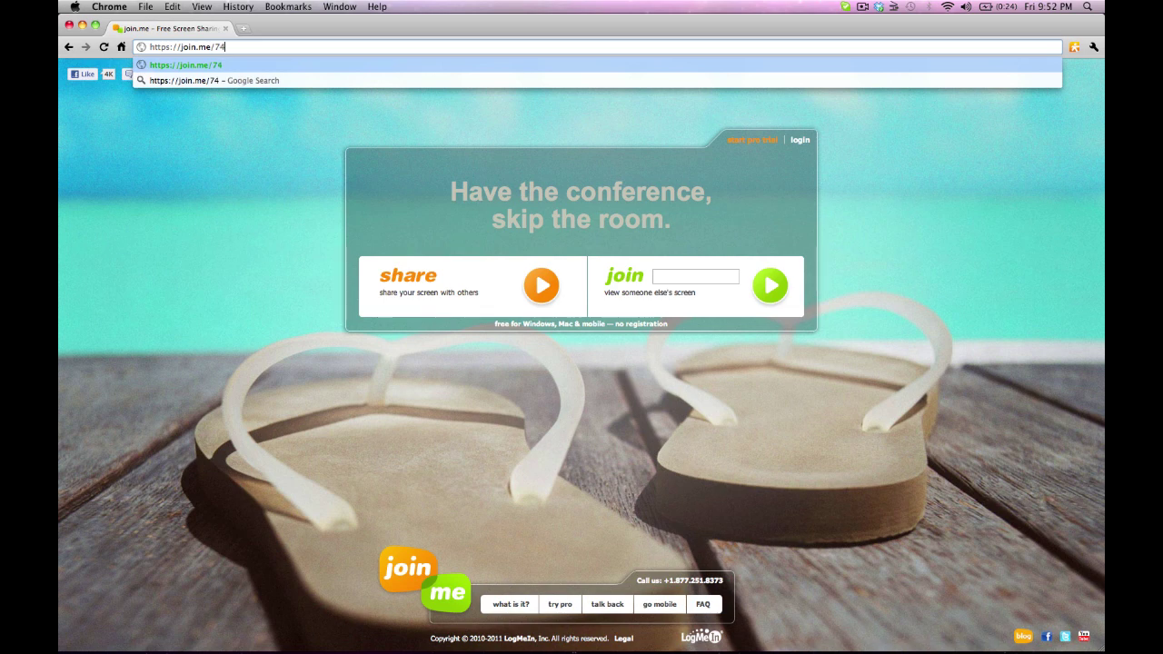
pyautogui.press('BackSpace')
pyautogui.write('74')
pyautogui.write('-757')
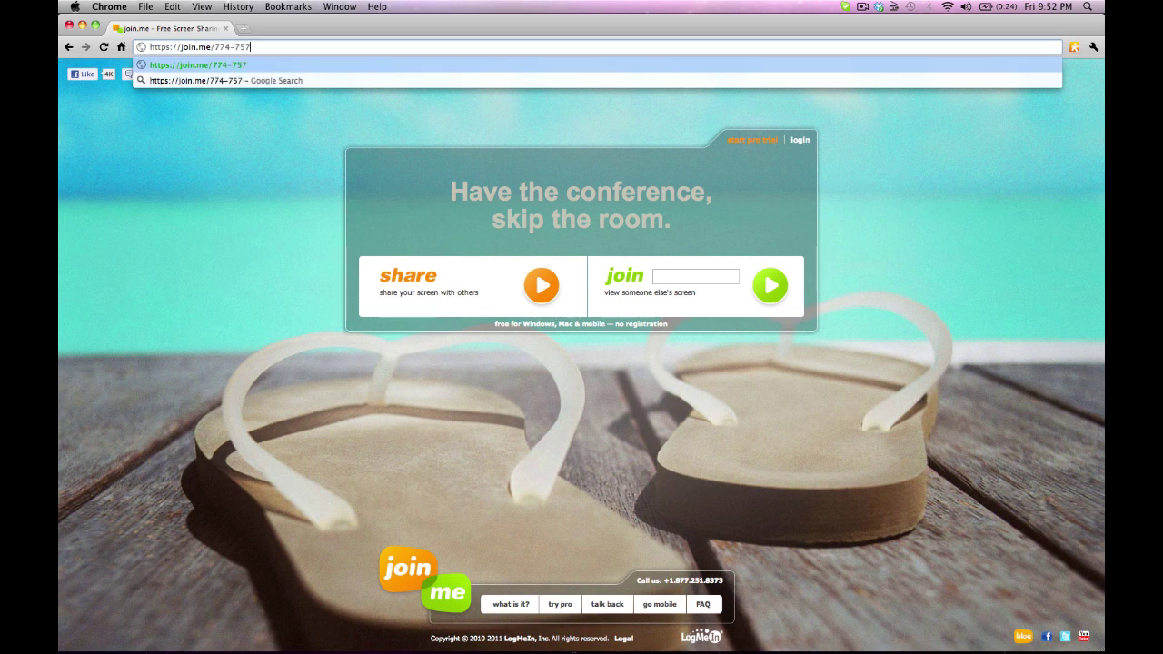
pyautogui.write('-9')
pyautogui.write('54')
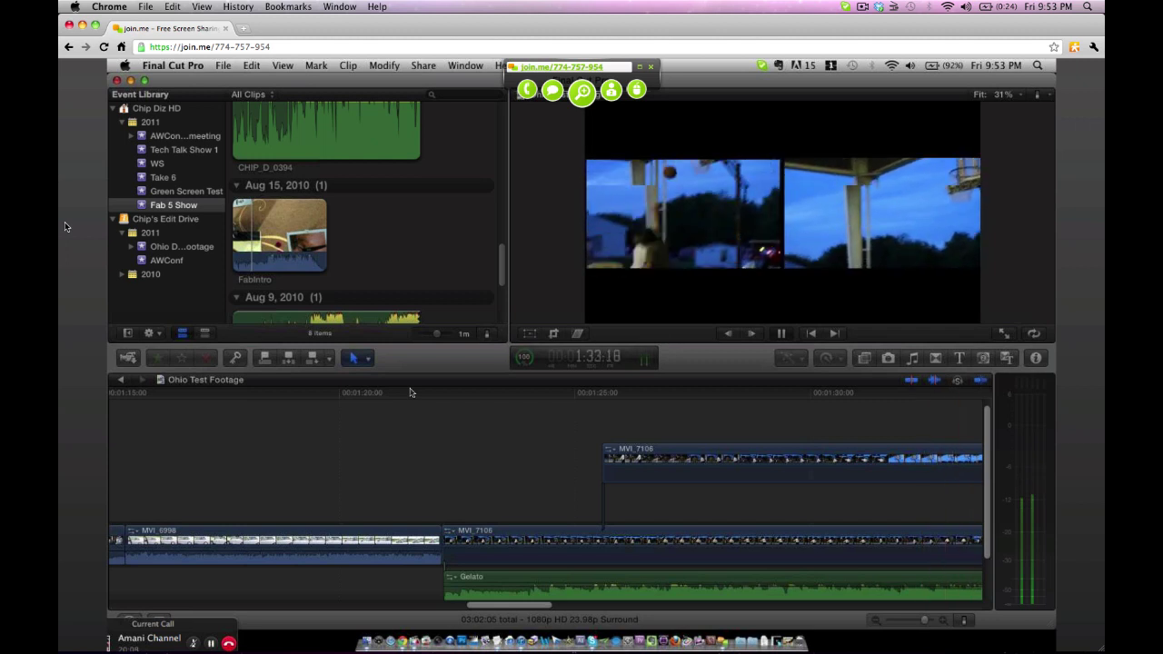
pyautogui.press('space')
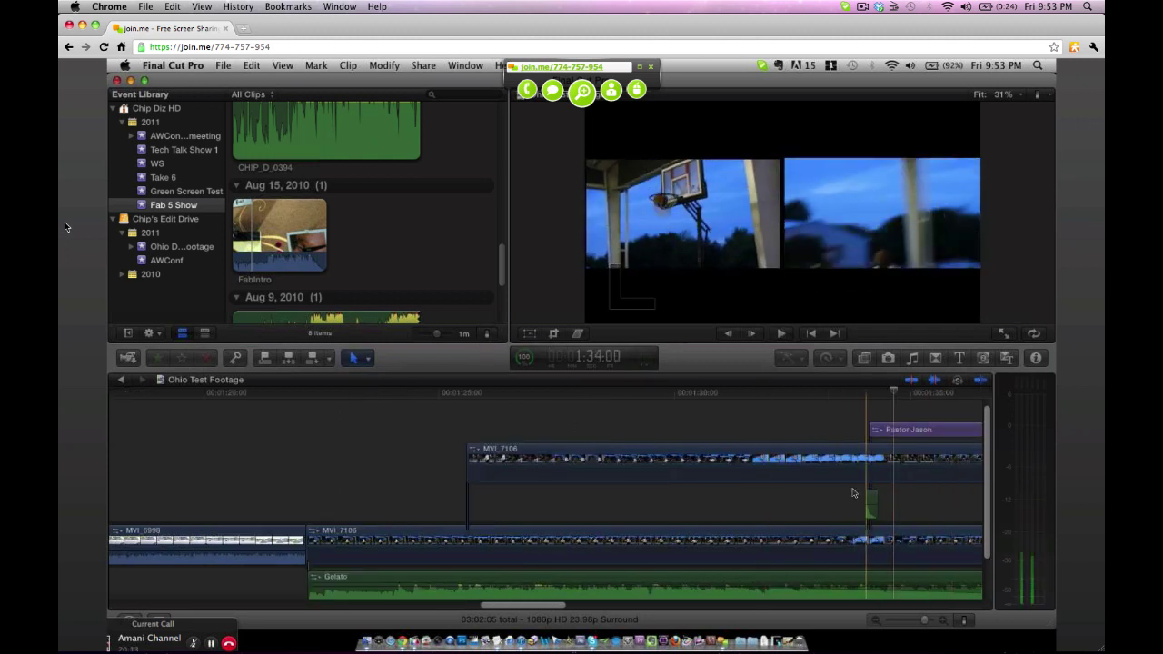
# Select the green clip and inspect the MVI_7106 clip's options without changing anything
pyautogui.click(873, 501)
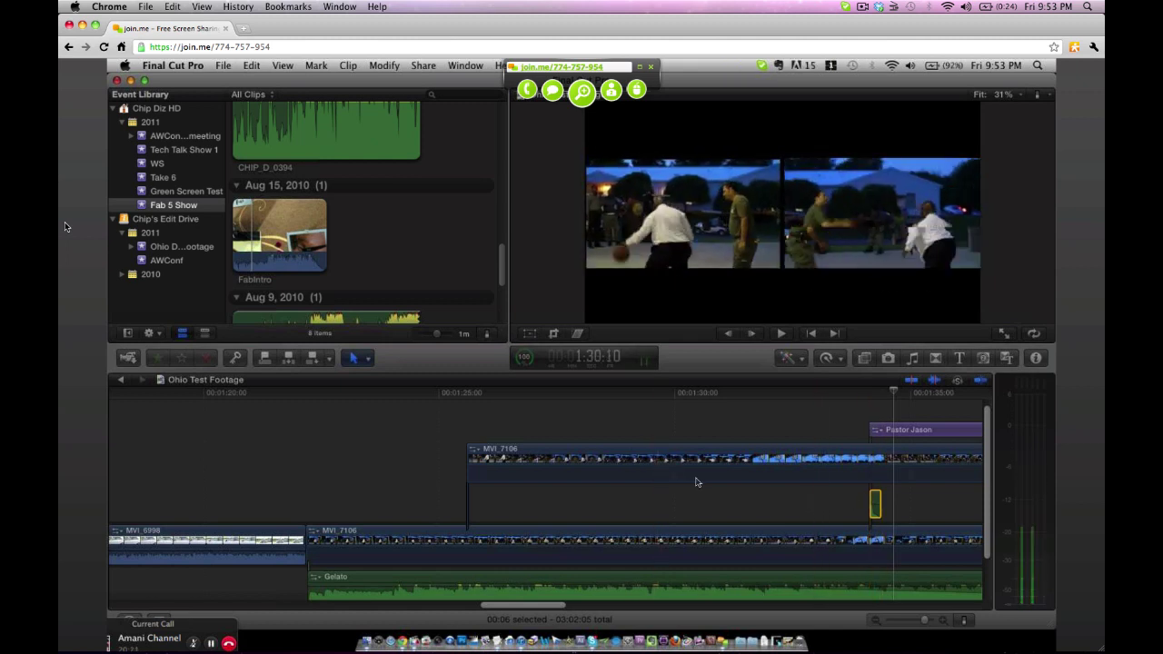
pyautogui.rightClick(705, 466)
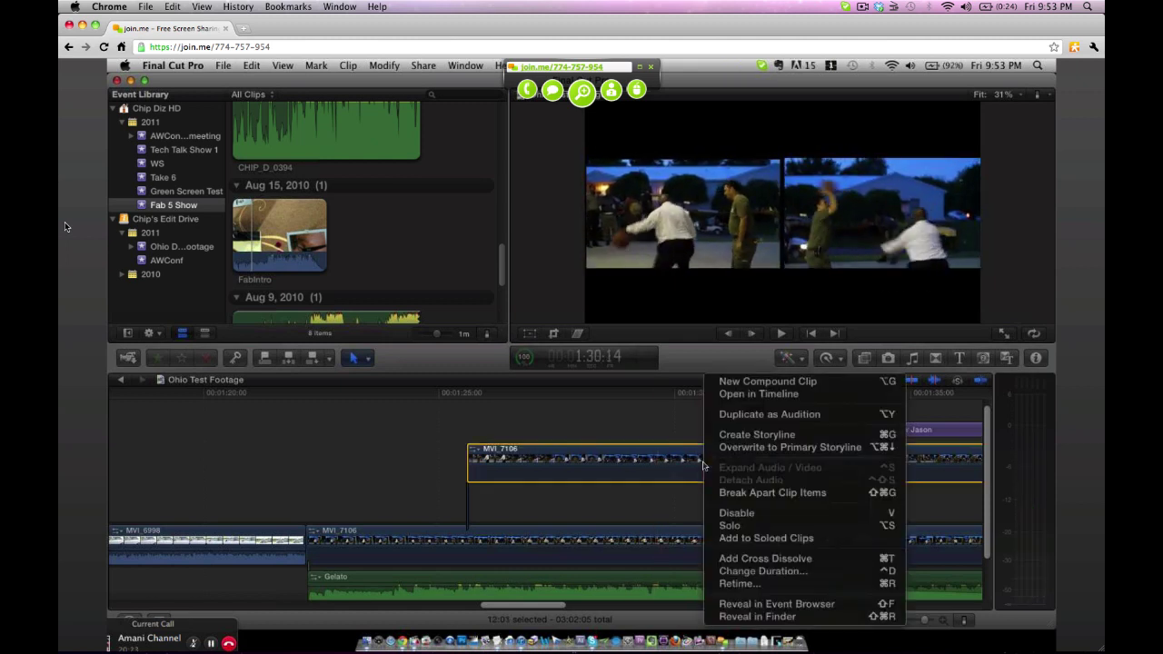
pyautogui.click(654, 422)
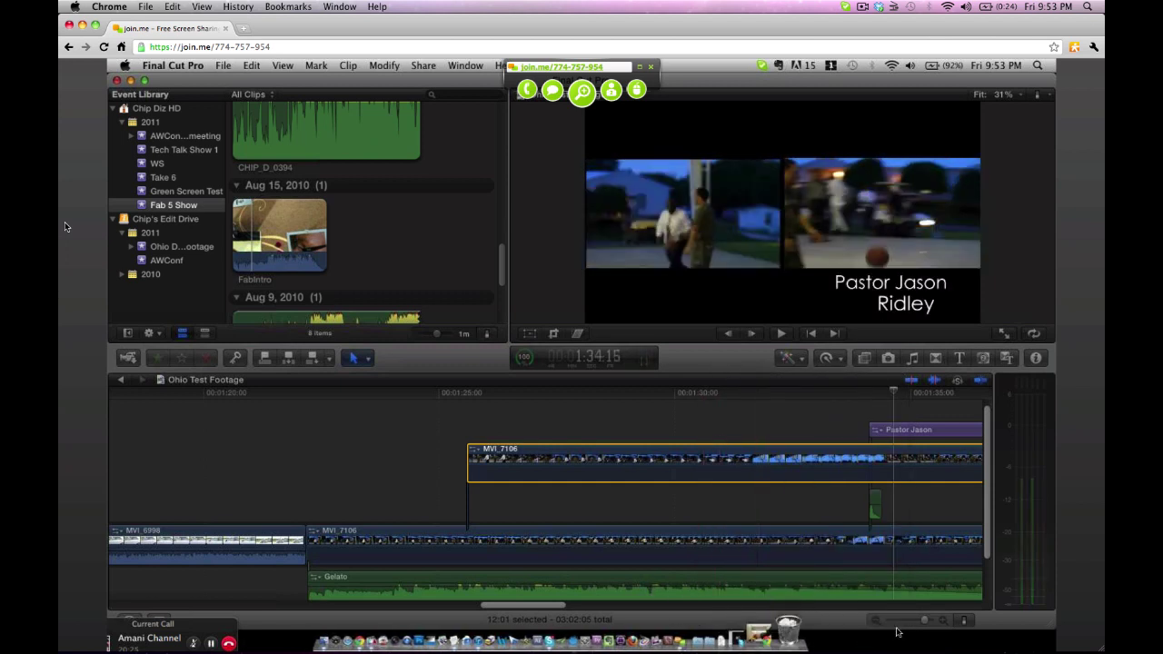
# Zoom the timeline in on the stacked clips and reposition the playhead
pyautogui.click(941, 622)
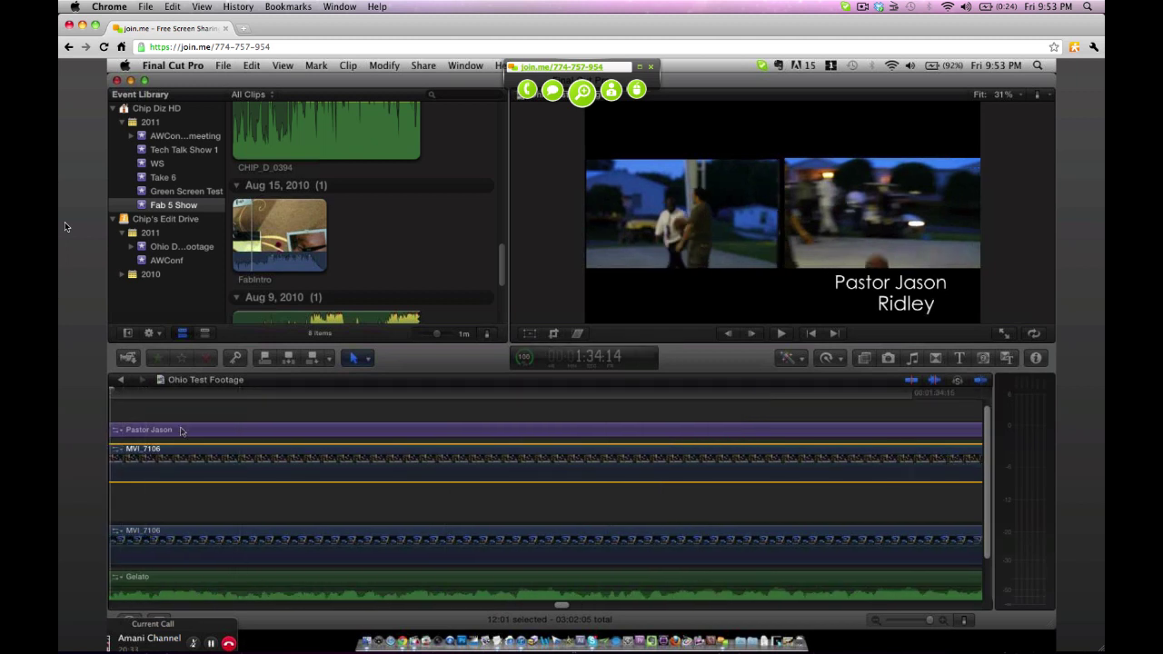
pyautogui.click(155, 410)
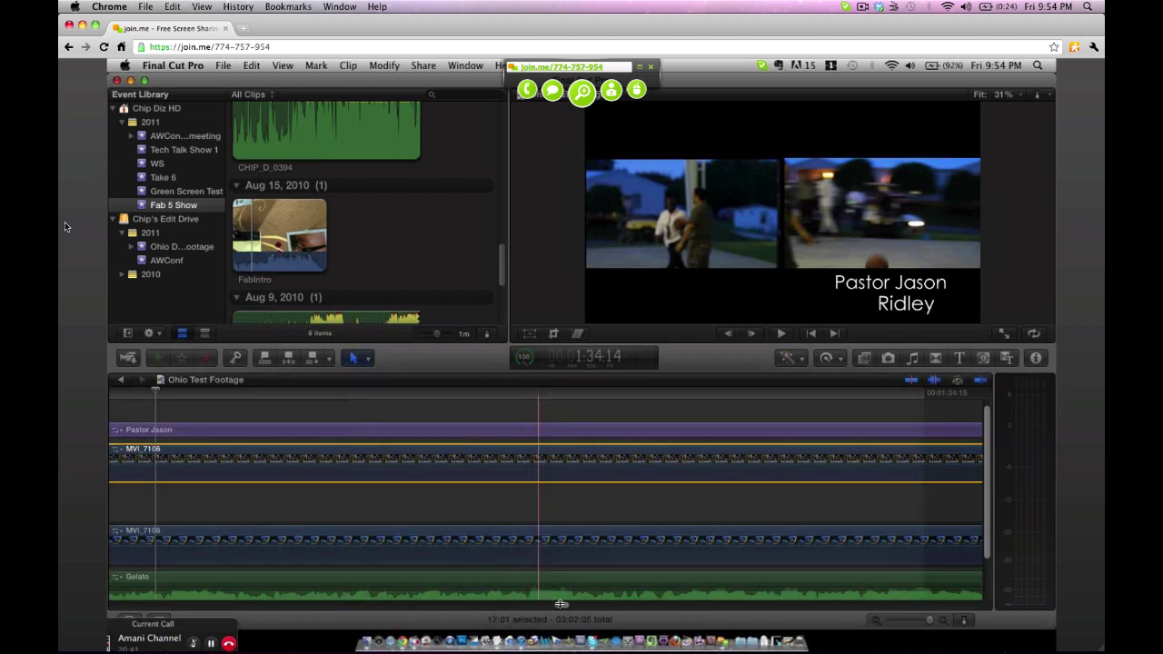
pyautogui.moveTo(561, 605); pyautogui.dragTo(472, 604)
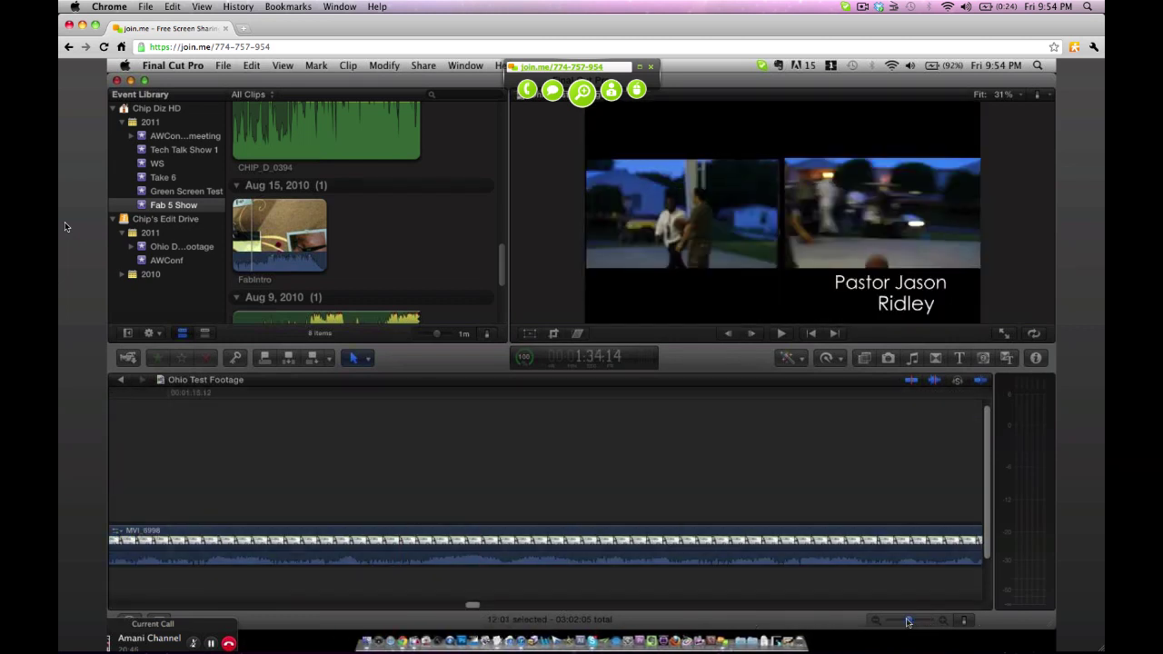
# Fit the whole Ohio Test Footage project in the timeline with Shift+Z and play it
pyautogui.hotkey('shift', 'z')
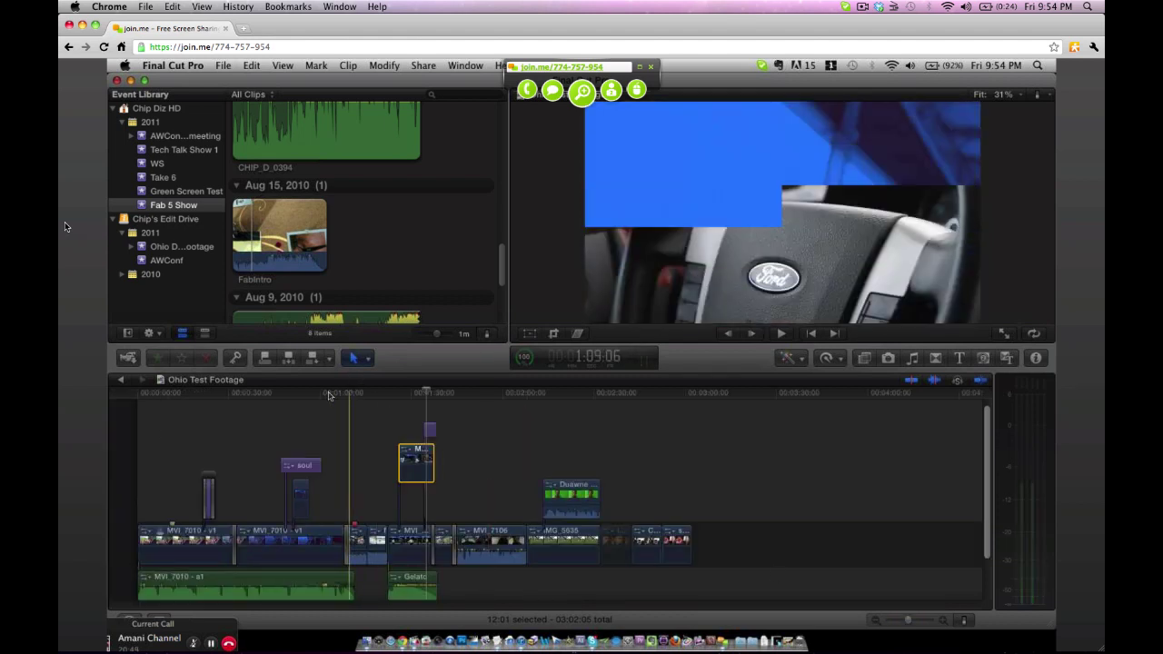
pyautogui.press('space')
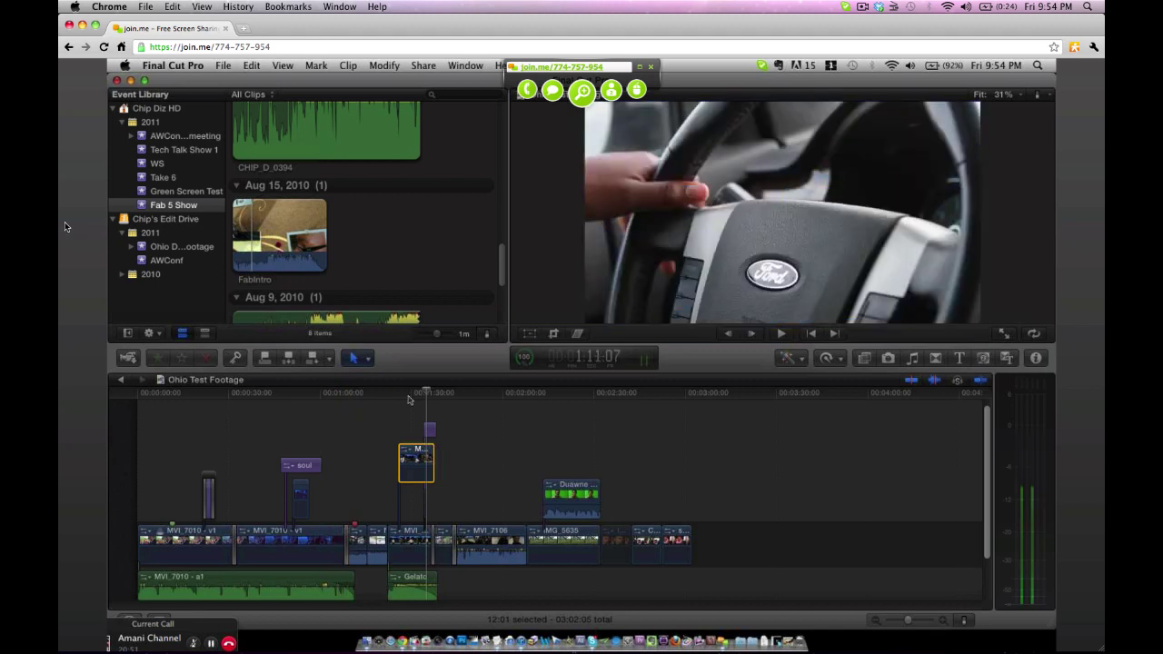